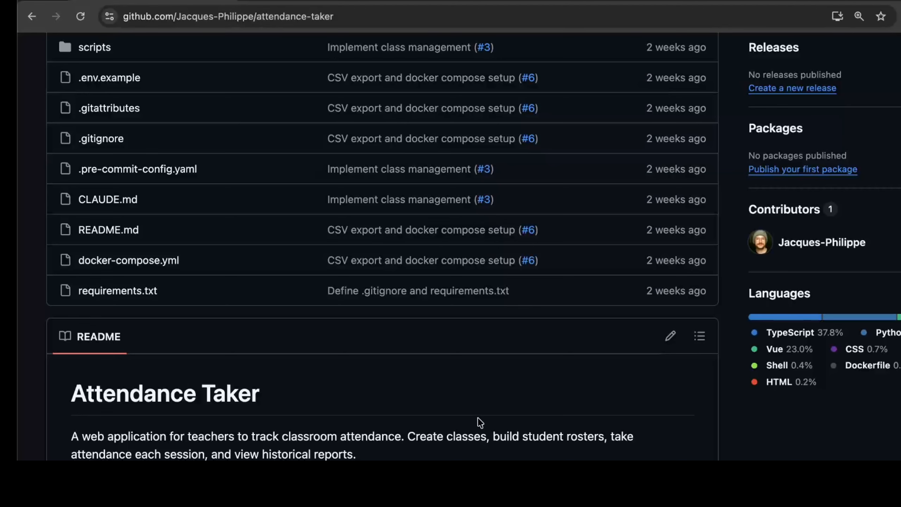
Open the green Code button's Local > Clone dropdown on the attendance-taker GitHub page to show the HTTPS URL
{"action": "scroll", "coordinate": [482, 423], "scroll_direction": "down", "scroll_amount": 1}
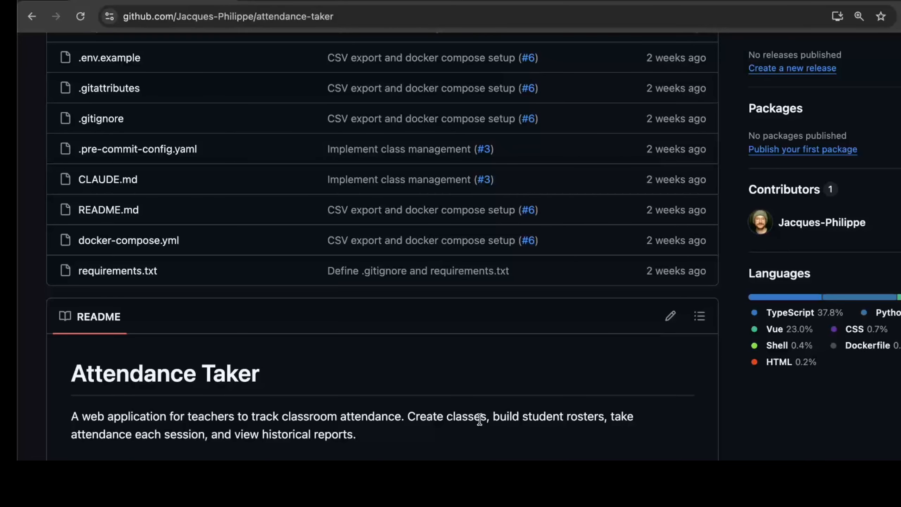
{"action": "scroll", "coordinate": [479, 420], "scroll_direction": "up", "scroll_amount": 10}
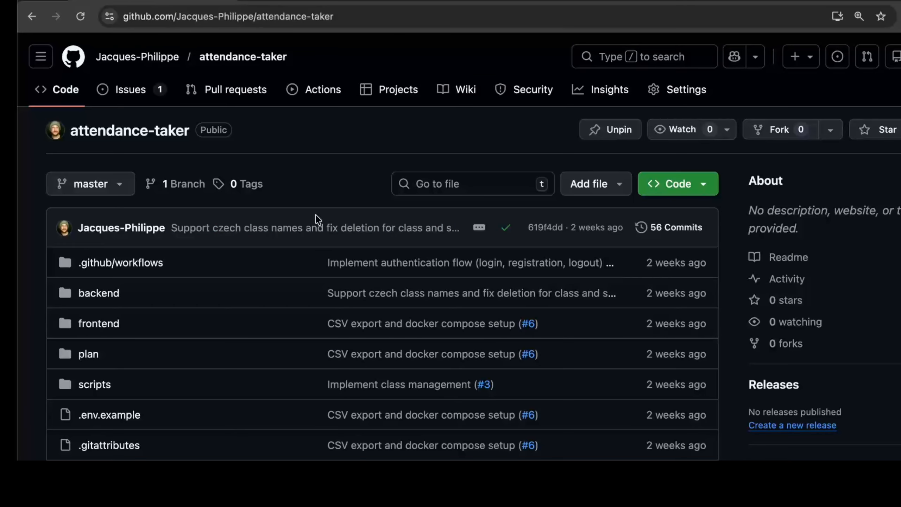
{"action": "key", "text": "ctrl+Right"}
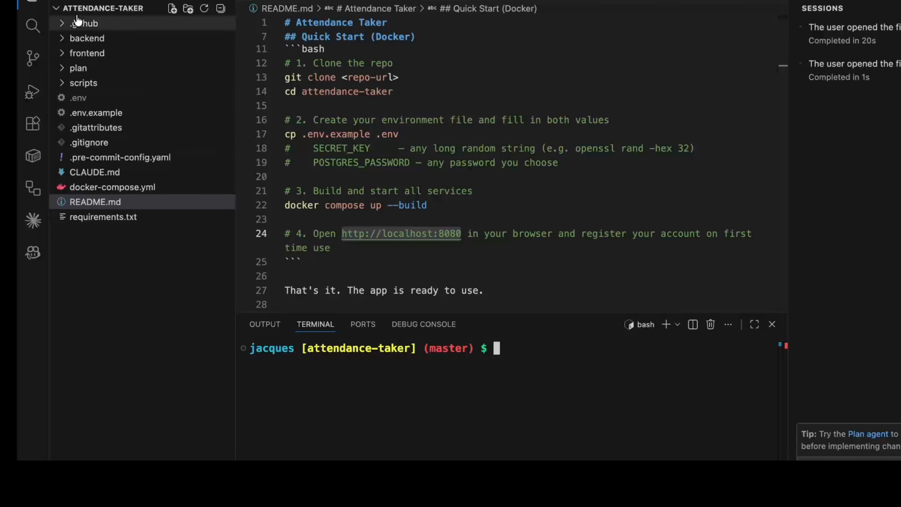
{"action": "key", "text": "ctrl+Left"}
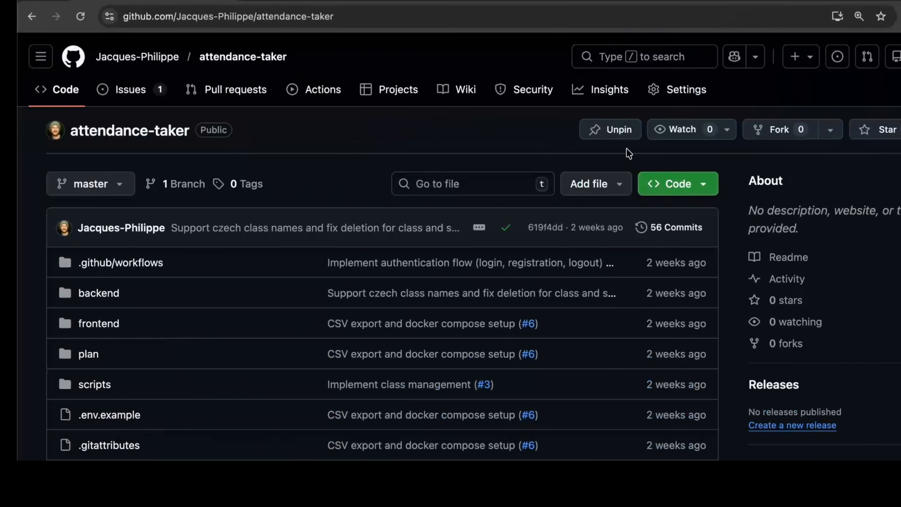
{"action": "left_click", "coordinate": [693, 193]}
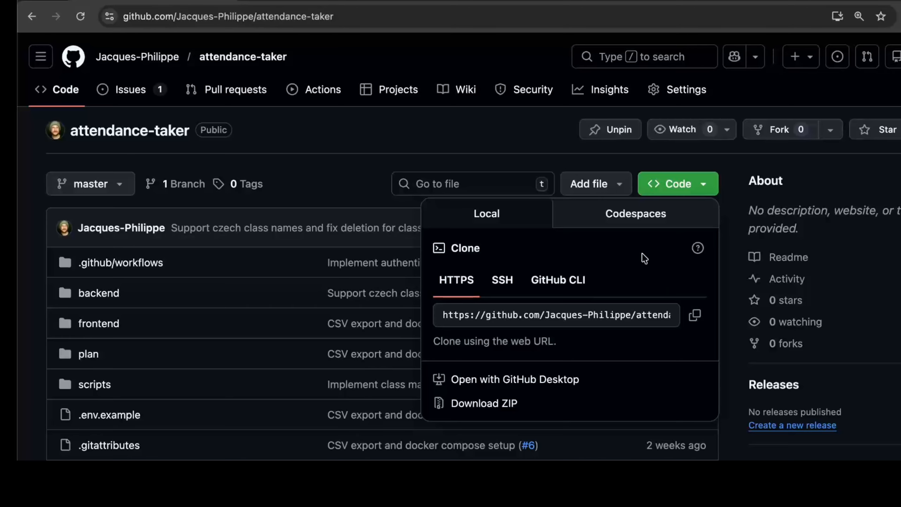
{"action": "key", "text": "ctrl+Right"}
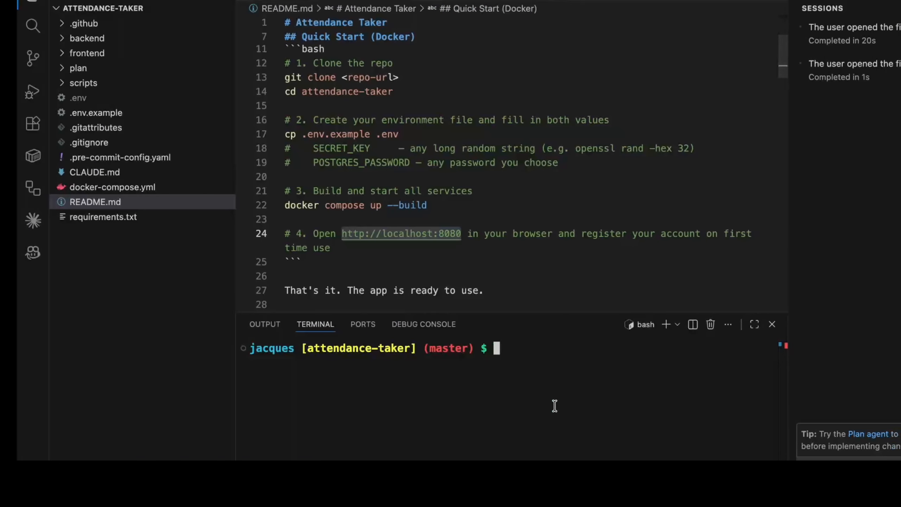
In the terminal, move from the parent Projects folder into the attendance-taker folder
{"action": "type", "text": "cd .."}
{"action": "key", "text": "Return"}
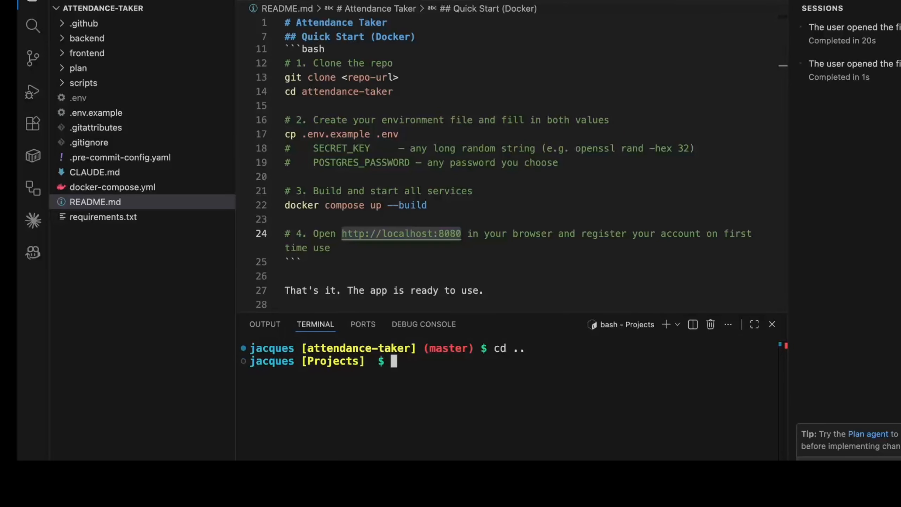
{"action": "type", "text": "git cloen"}
{"action": "key", "text": "BackSpace"}
{"action": "key", "text": "BackSpace"}
{"action": "key", "text": "BackSpace"}
{"action": "type", "text": "ne"}
{"action": "key", "text": "BackSpace"}
{"action": "key", "text": "BackSpace"}
{"action": "key", "text": "BackSpace"}
{"action": "key", "text": "BackSpace"}
{"action": "key", "text": "BackSpace"}
{"action": "key", "text": "BackSpace"}
{"action": "key", "text": "BackSpace"}
{"action": "key", "text": "BackSpace"}
{"action": "key", "text": "BackSpace"}
{"action": "type", "text": "cd attendance-taker/"}
{"action": "key", "text": "Return"}
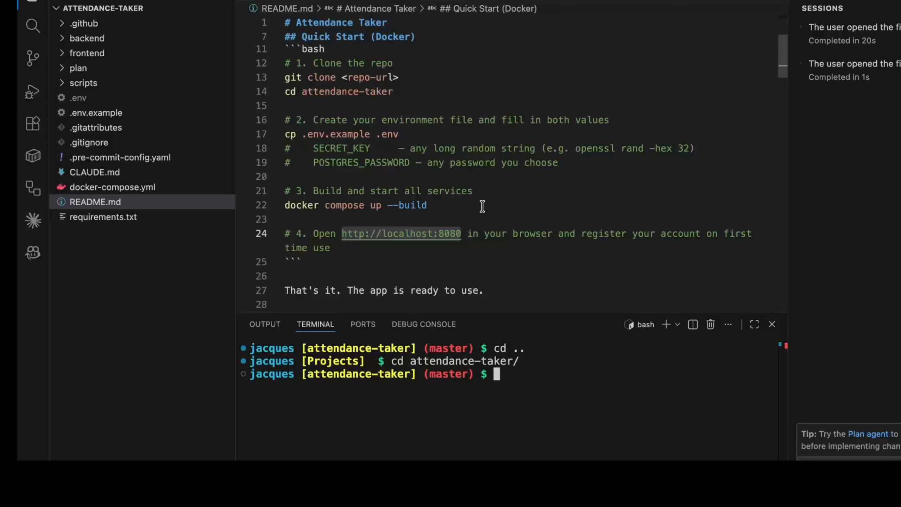
Find the README steps for entering the project folder and copying .env.example
{"action": "scroll", "coordinate": [511, 165], "scroll_direction": "up", "scroll_amount": 3}
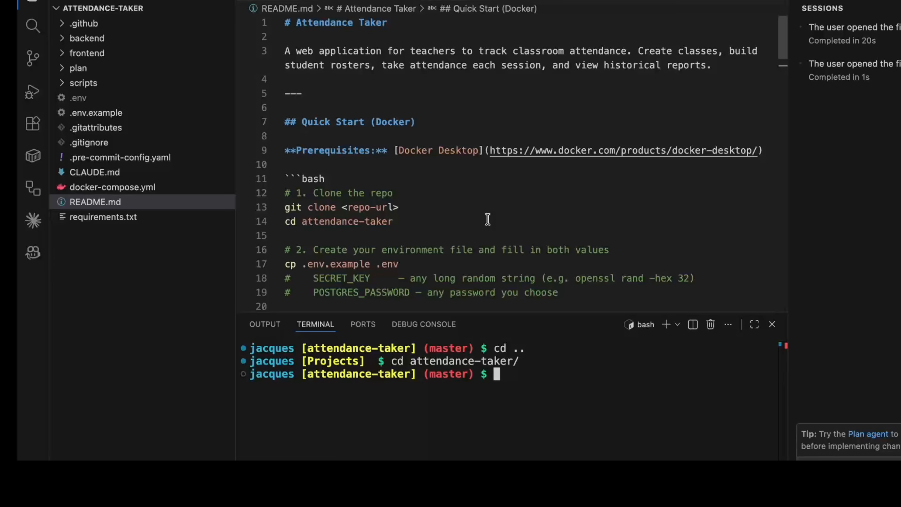
{"action": "scroll", "coordinate": [488, 219], "scroll_direction": "down", "scroll_amount": 2}
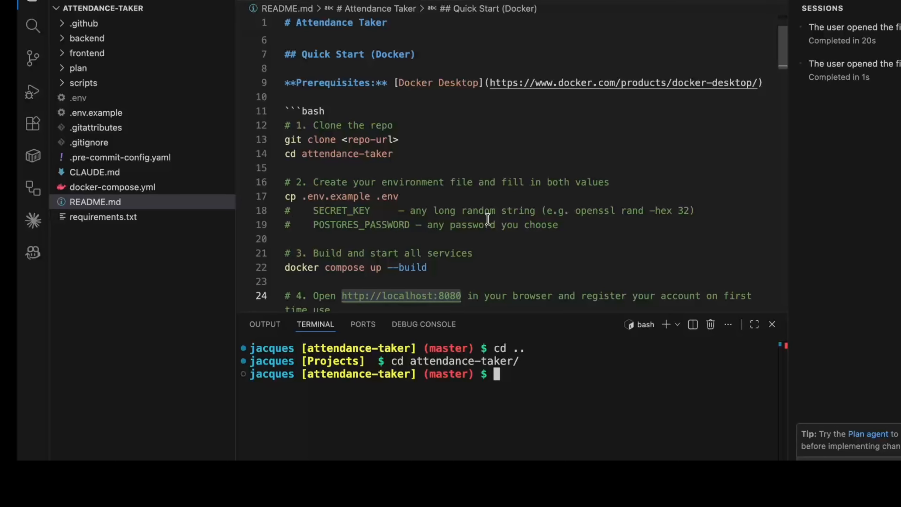
{"action": "left_click", "coordinate": [419, 154]}
{"action": "scroll", "coordinate": [479, 178], "scroll_direction": "down", "scroll_amount": 2}
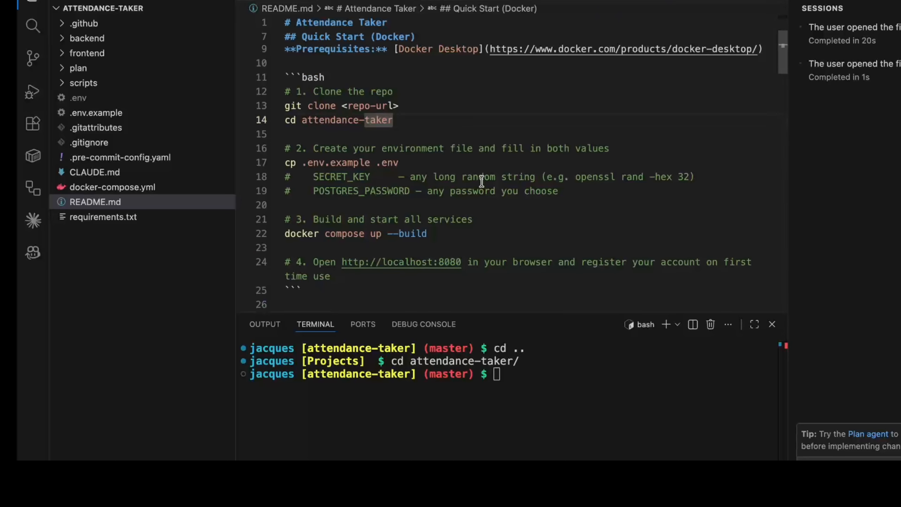
{"action": "left_click", "coordinate": [433, 161]}
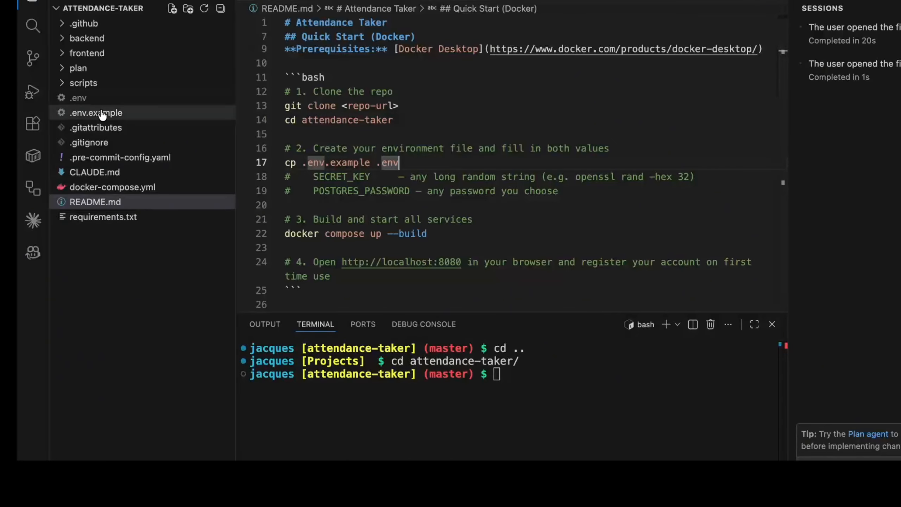
Delete the old .env, recreate it with cp .env.example .env, and open it
{"action": "left_click", "coordinate": [89, 101]}
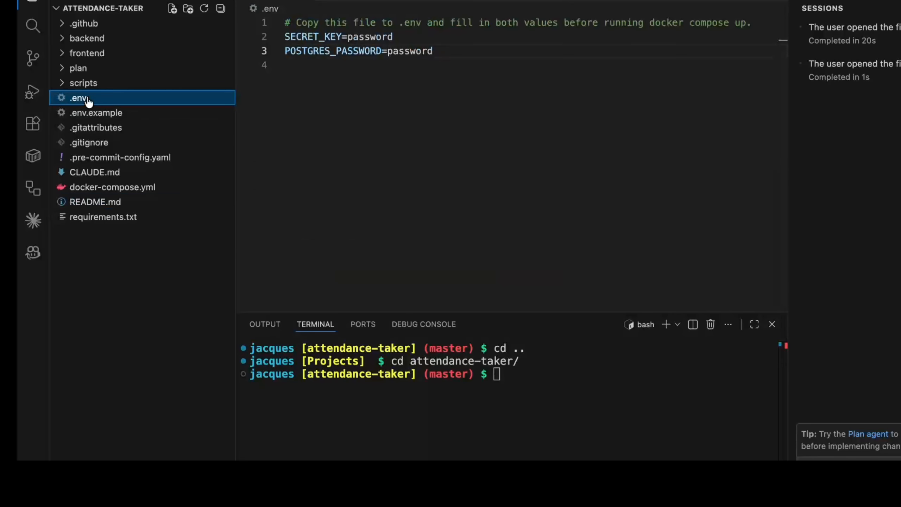
{"action": "right_click", "coordinate": [89, 101]}
{"action": "left_click", "coordinate": [135, 368]}
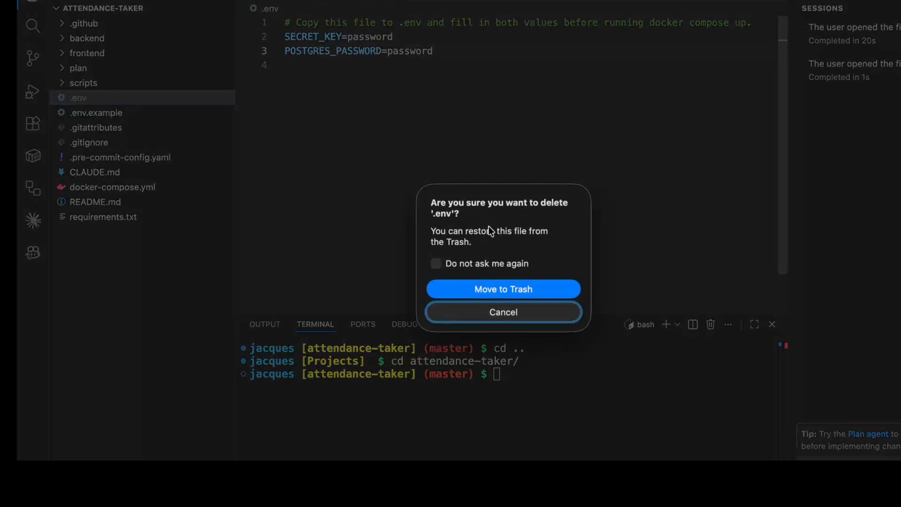
{"action": "left_click", "coordinate": [497, 294]}
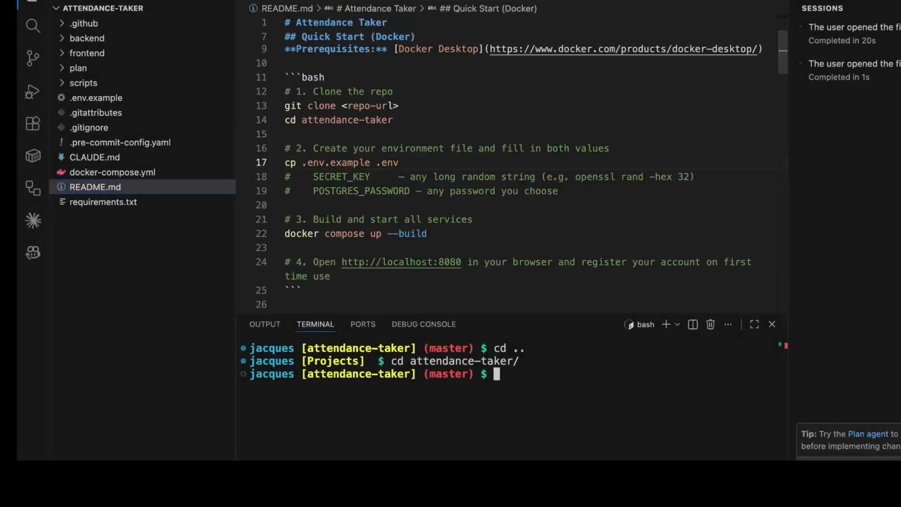
{"action": "type", "text": "cp .env.example "}
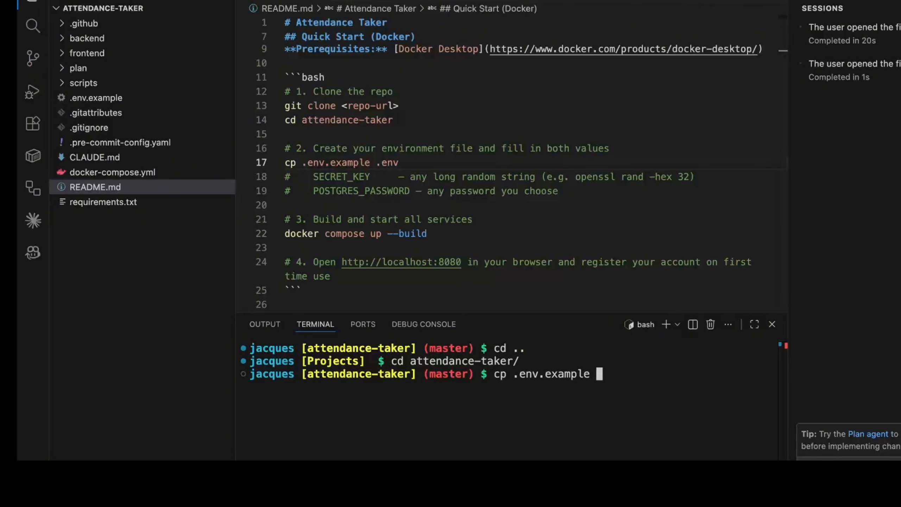
{"action": "type", "text": ".env"}
{"action": "key", "text": "Return"}
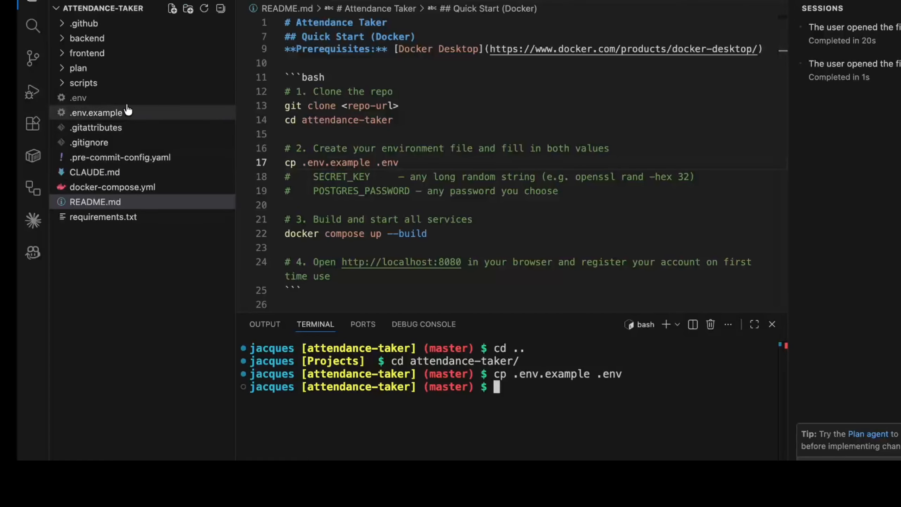
{"action": "left_click", "coordinate": [109, 98]}
Enter a placeholder secret value after SECRET_KEY= and after POSTGRES_PASSWORD= in .env
{"action": "left_click", "coordinate": [397, 36]}
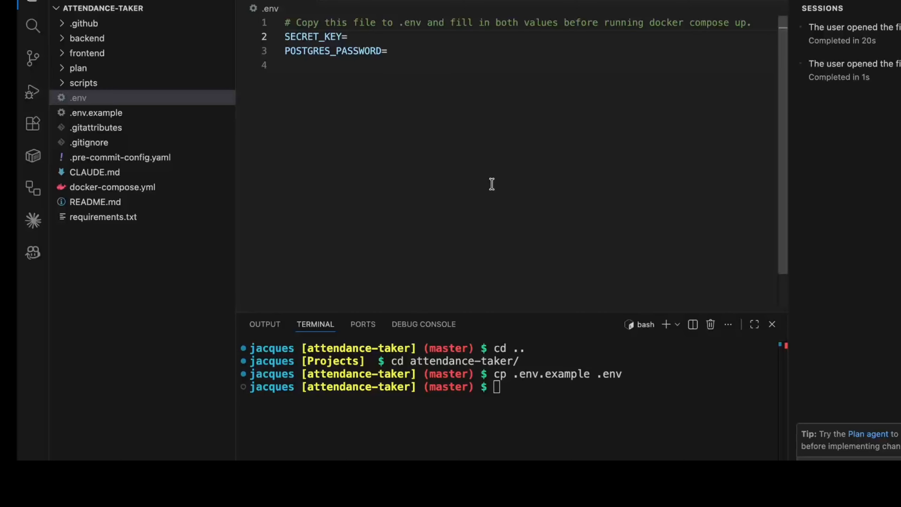
{"action": "type", "text": "password"}
{"action": "key", "text": "Down"}
{"action": "type", "text": "passwor"}
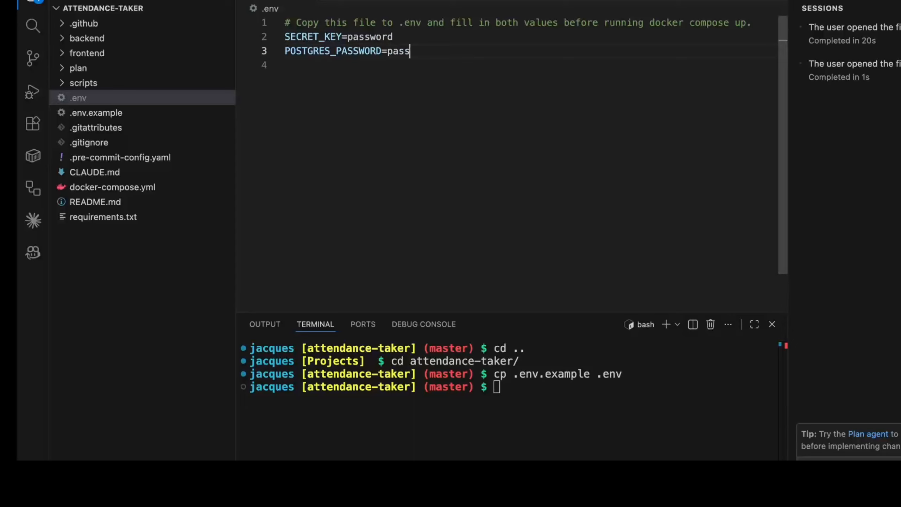
{"action": "type", "text": "d"}
{"action": "left_click", "coordinate": [89, 201]}
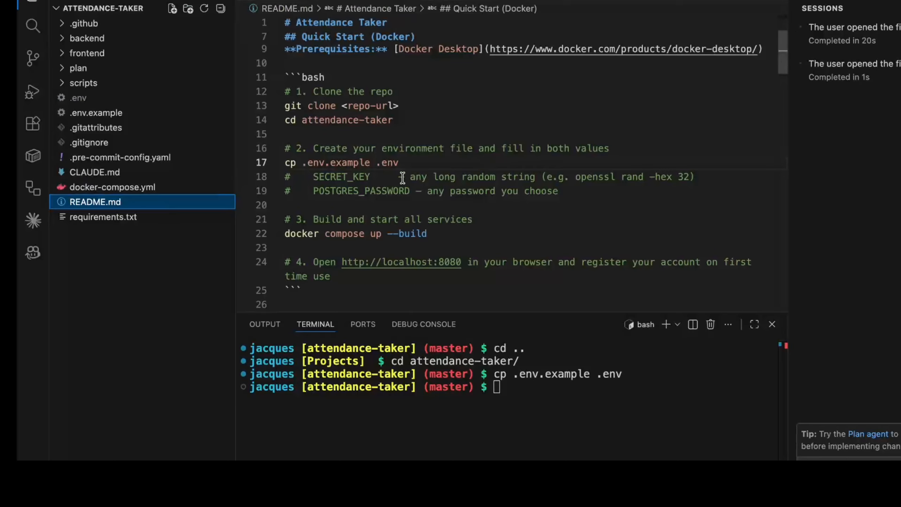
Copy the README's docker compose up --build line and run it in the terminal
{"action": "scroll", "coordinate": [463, 156], "scroll_direction": "down", "scroll_amount": 2}
{"action": "scroll", "coordinate": [464, 156], "scroll_direction": "down", "scroll_amount": 2}
{"action": "left_click", "coordinate": [459, 167]}
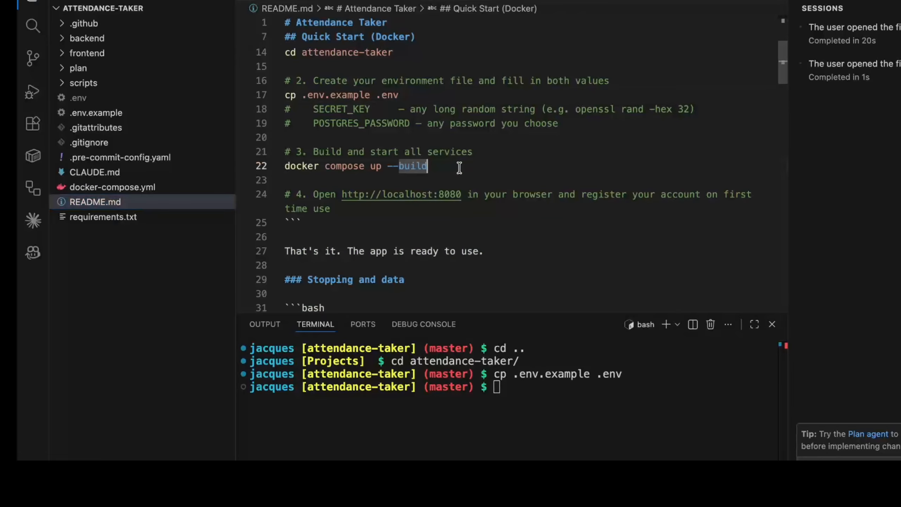
{"action": "triple_click", "coordinate": [459, 168]}
{"action": "key", "text": "super+c"}
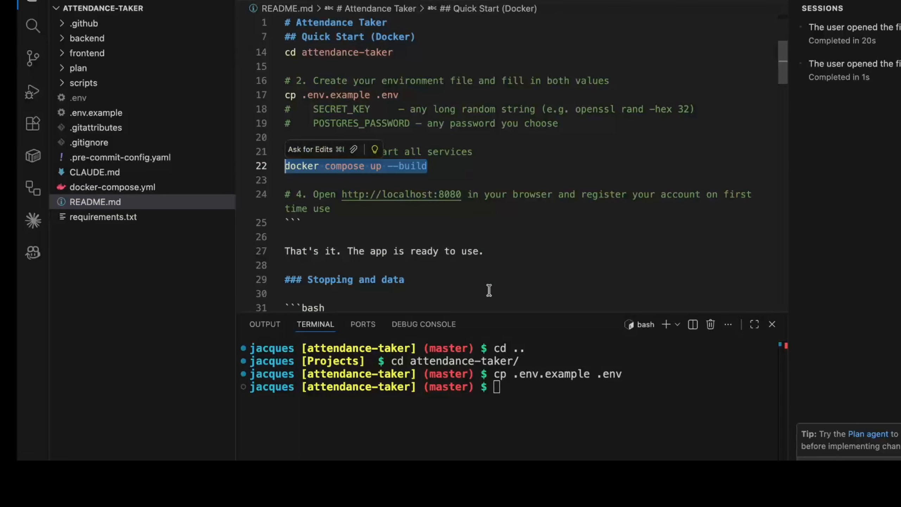
{"action": "left_click", "coordinate": [540, 418]}
{"action": "key", "text": "super+v"}
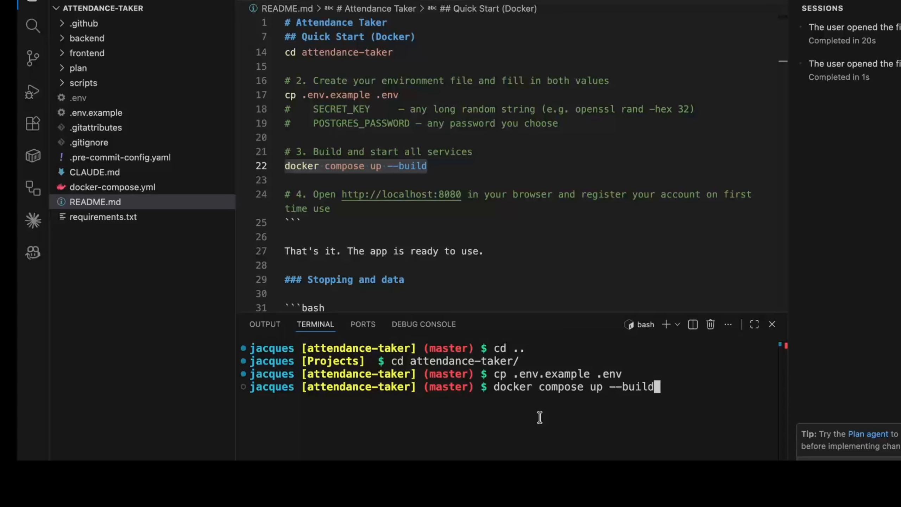
{"action": "key", "text": "Return"}
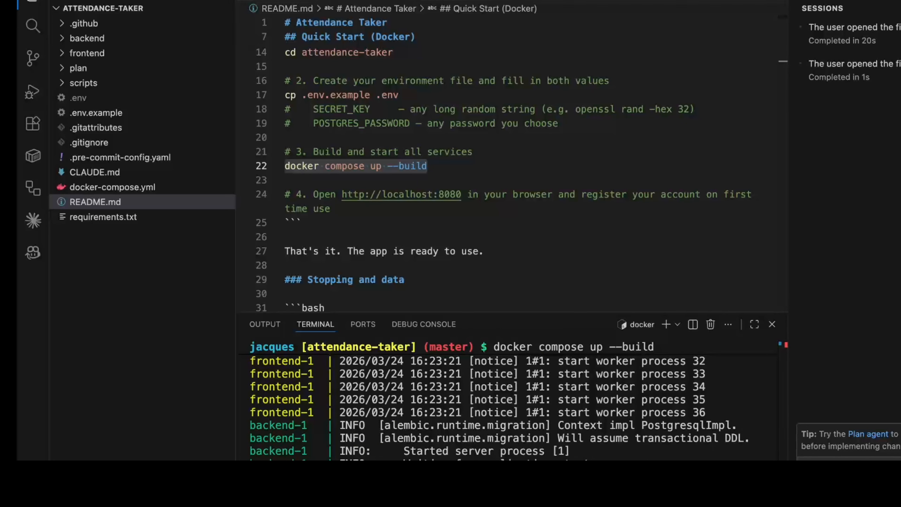
{"action": "double_click", "coordinate": [461, 195]}
{"action": "left_click", "coordinate": [342, 195], "text": "shift"}
{"action": "key", "text": "super+c"}
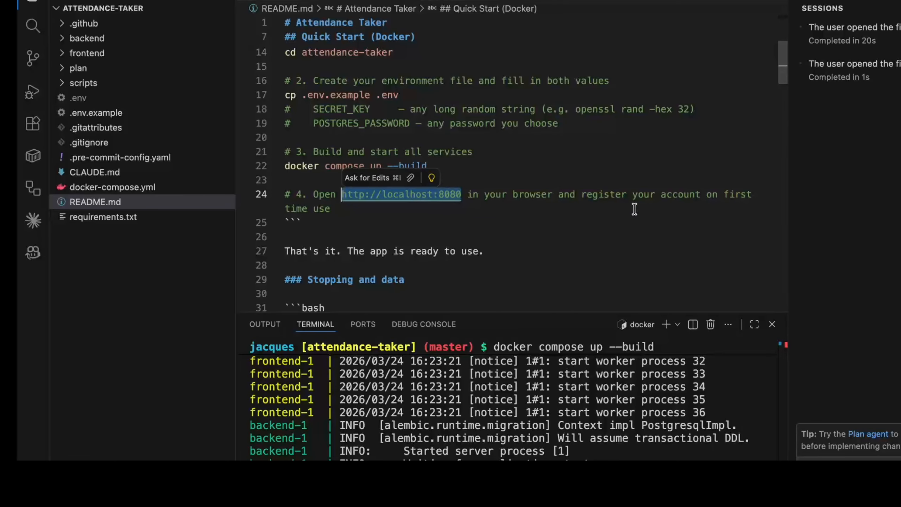
{"action": "key", "text": "ctrl+Left"}
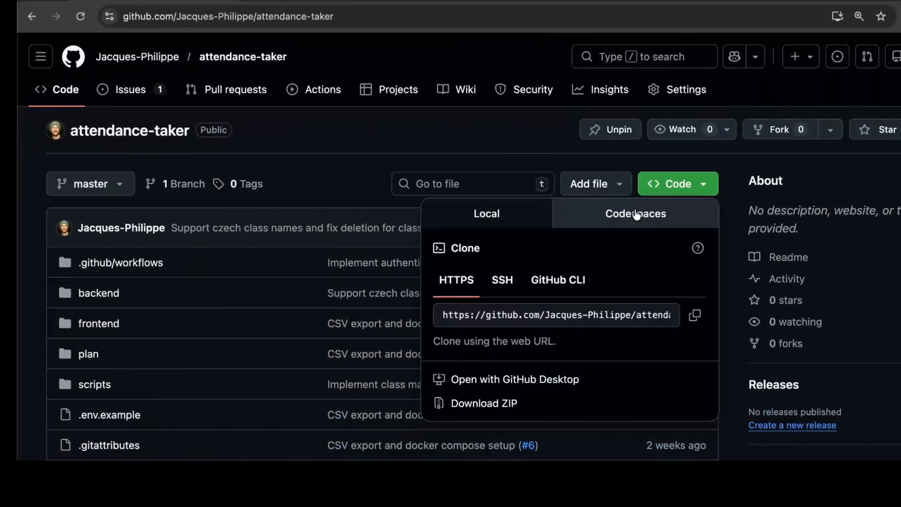
{"action": "left_click", "coordinate": [333, 2]}
{"action": "key", "text": "super+l"}
{"action": "key", "text": "super+v"}
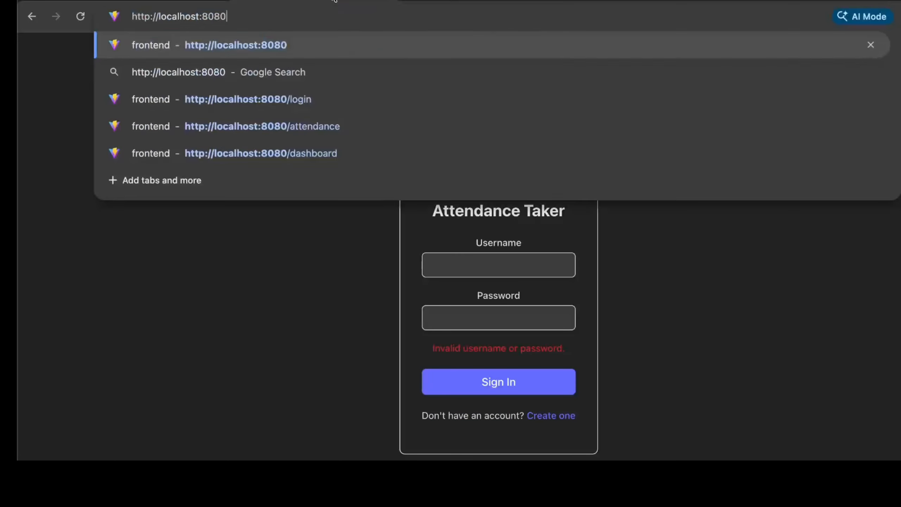
{"action": "key", "text": "Return"}
Try signing in with a test username and password, then open the Create Account page
{"action": "left_click", "coordinate": [506, 282]}
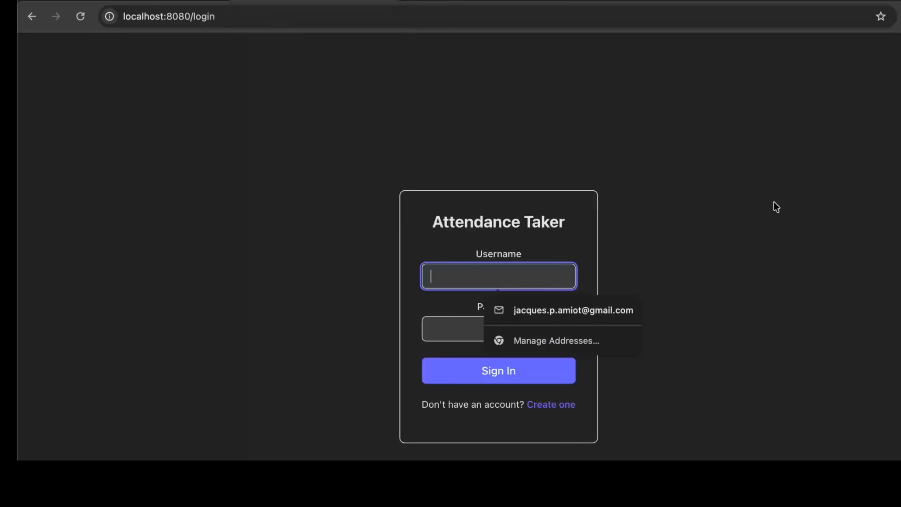
{"action": "left_click", "coordinate": [775, 202]}
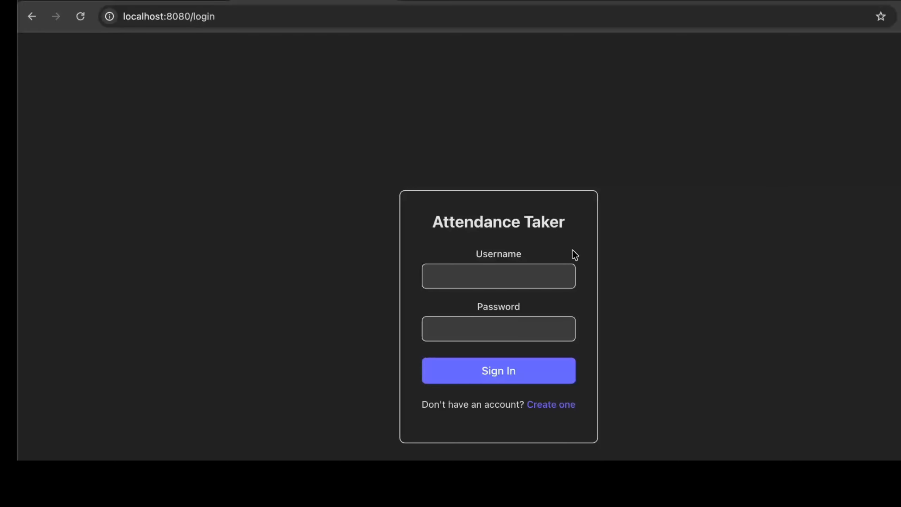
{"action": "left_click", "coordinate": [525, 271]}
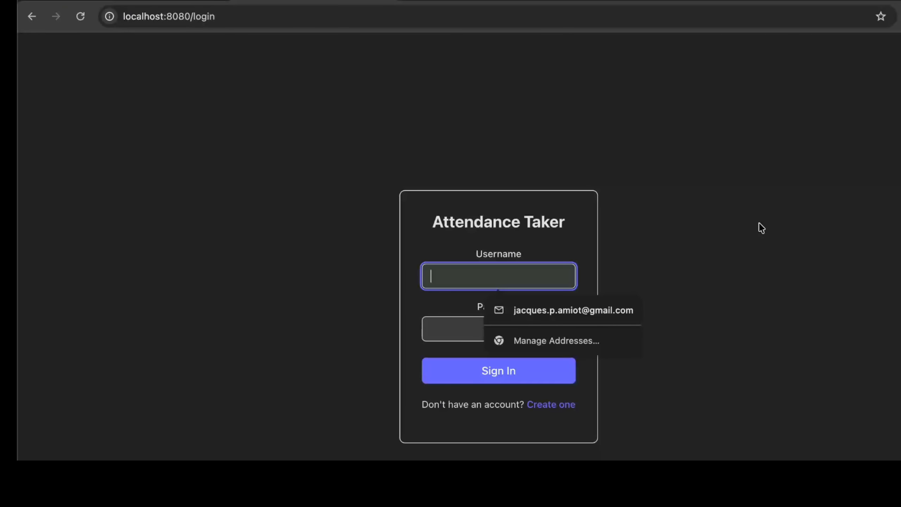
{"action": "type", "text": "test"}
{"action": "key", "text": "Tab"}
{"action": "type", "text": "test123"}
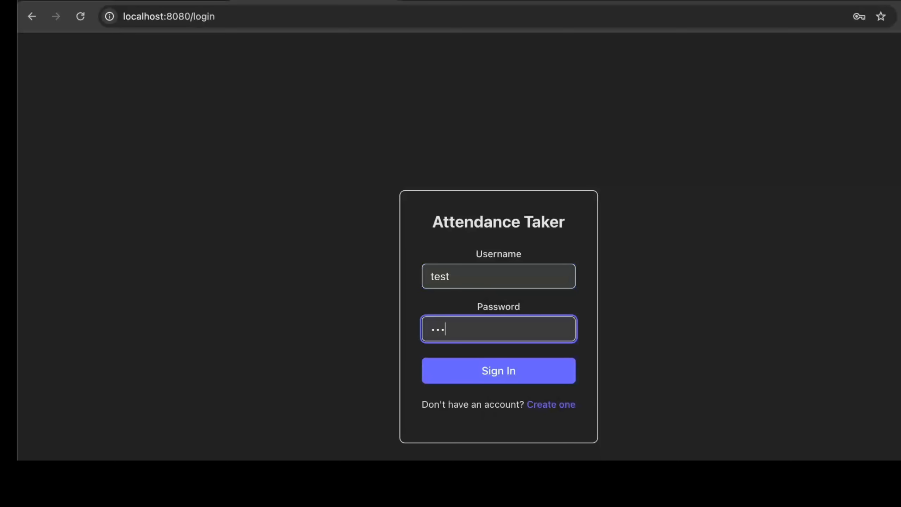
{"action": "type", "text": "4"}
{"action": "key", "text": "Return"}
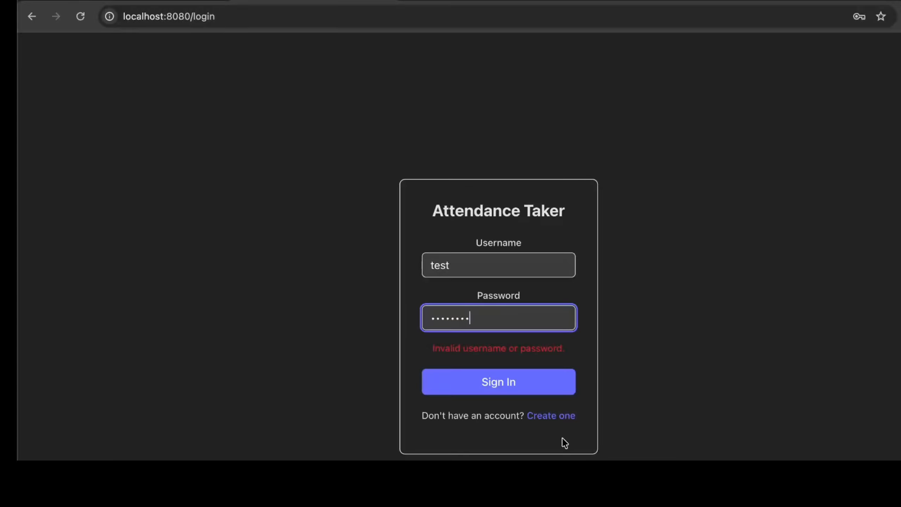
{"action": "left_click", "coordinate": [556, 419]}
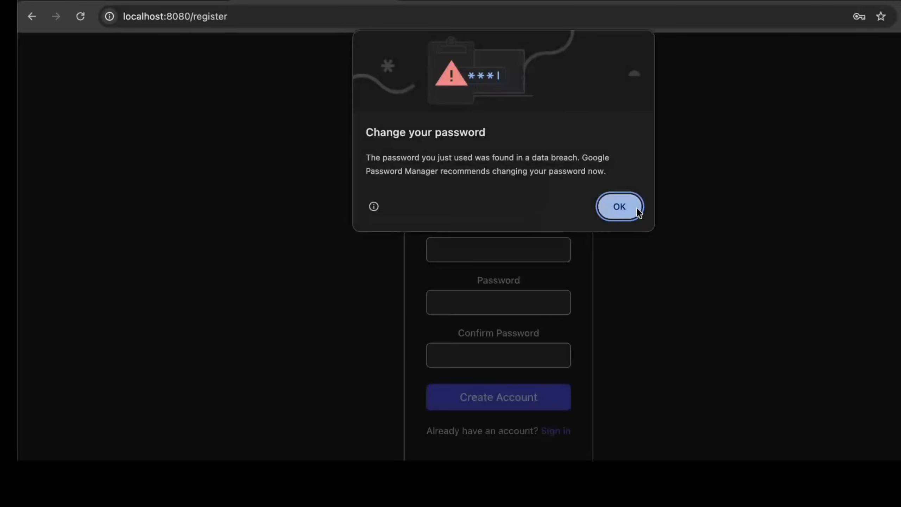